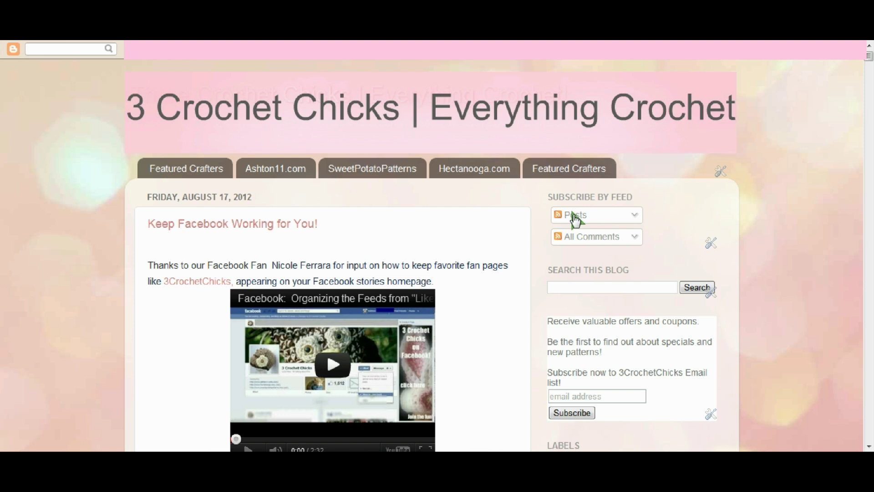
Show the Posts feed subscription services under Subscribe by Feed on the crochet blog.
left_click(576, 221)
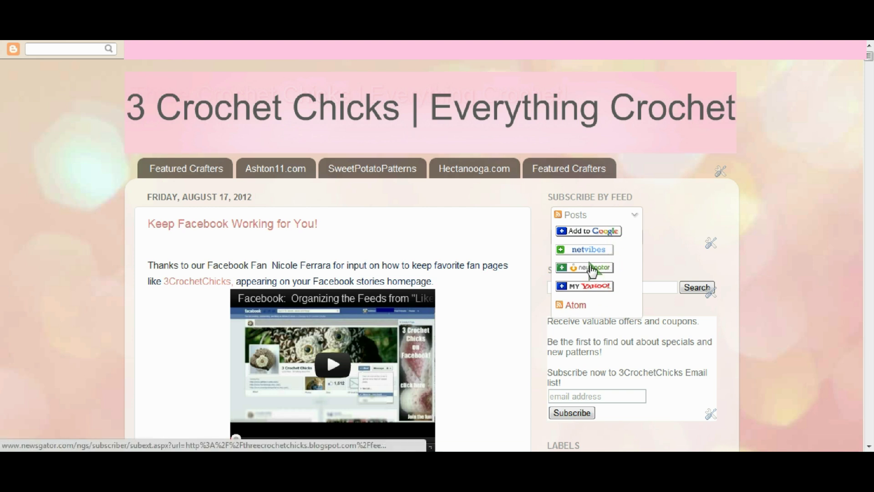
Choose Google to add the Three Crochet Chicks posts feed.
left_click(590, 235)
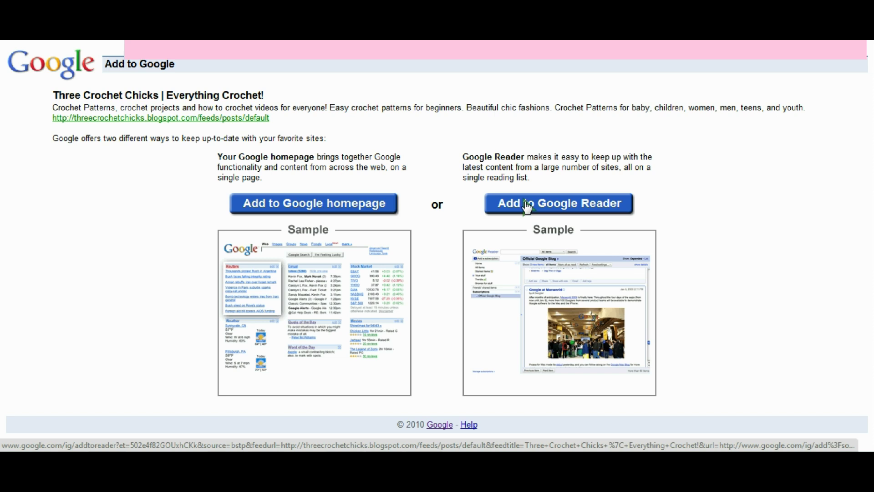
Subscribe to the Three Crochet Chicks feed in Google Reader.
left_click(527, 204)
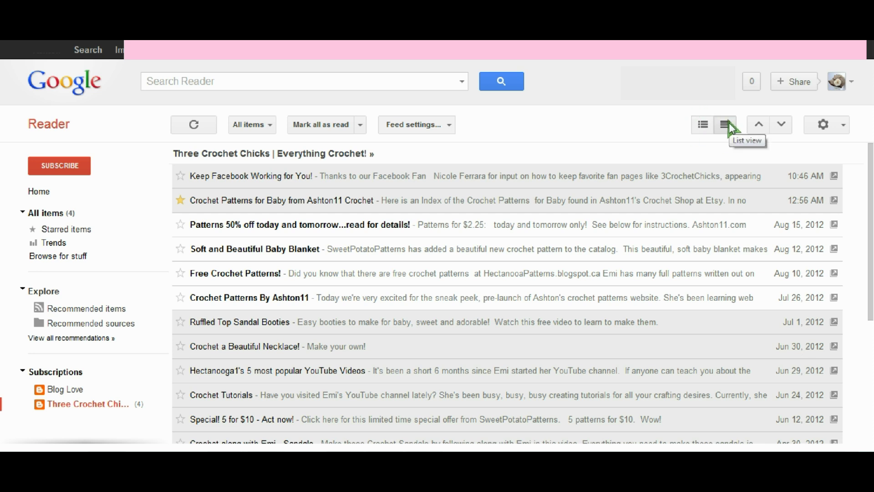
Switch the feed to Expanded view and scroll through the full posts.
left_click(704, 127)
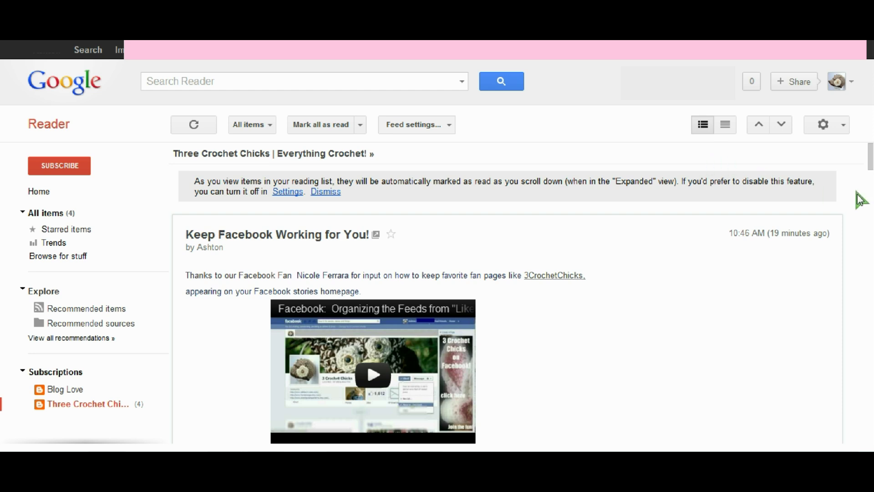
scroll(861, 198, "down", 1)
scroll(861, 198, "down", 1)
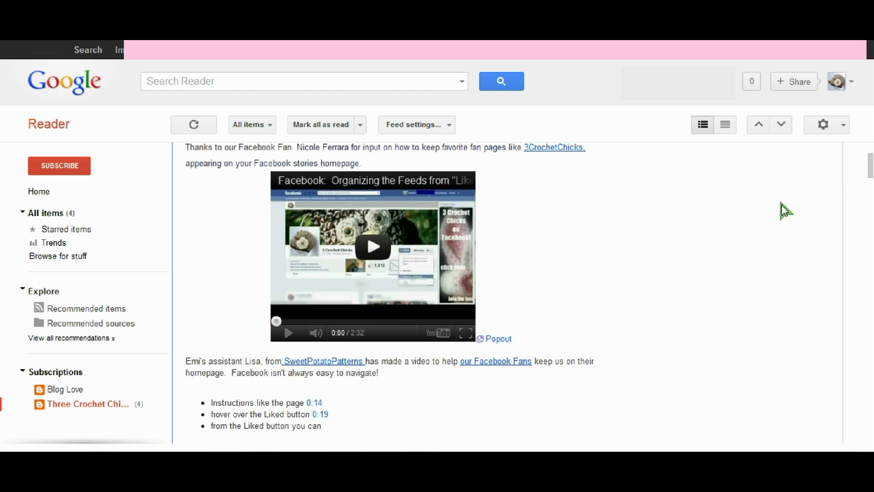
scroll(786, 210, "down", 1)
scroll(787, 210, "down", 1)
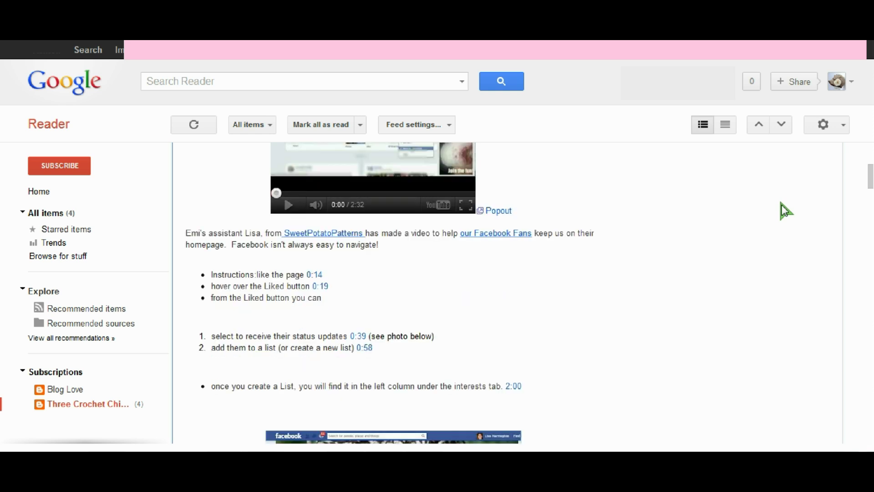
scroll(787, 210, "down", 1)
scroll(787, 210, "down", 1)
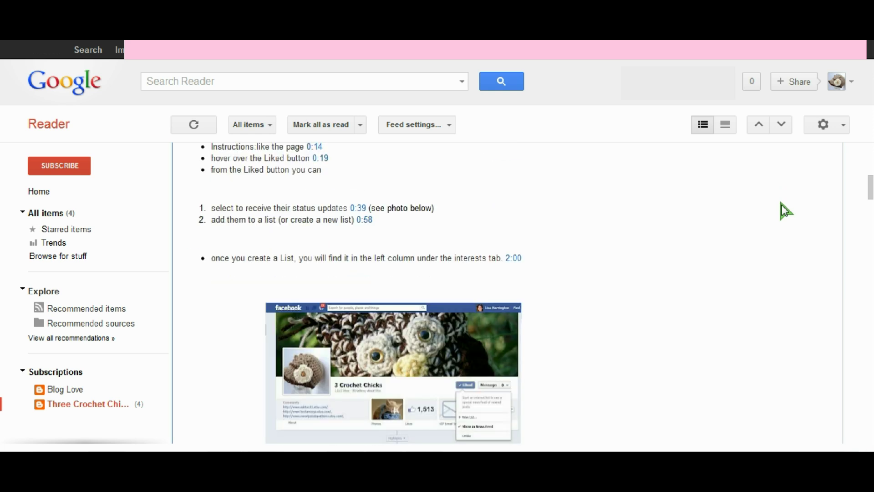
scroll(786, 211, "down", 1)
scroll(787, 210, "down", 1)
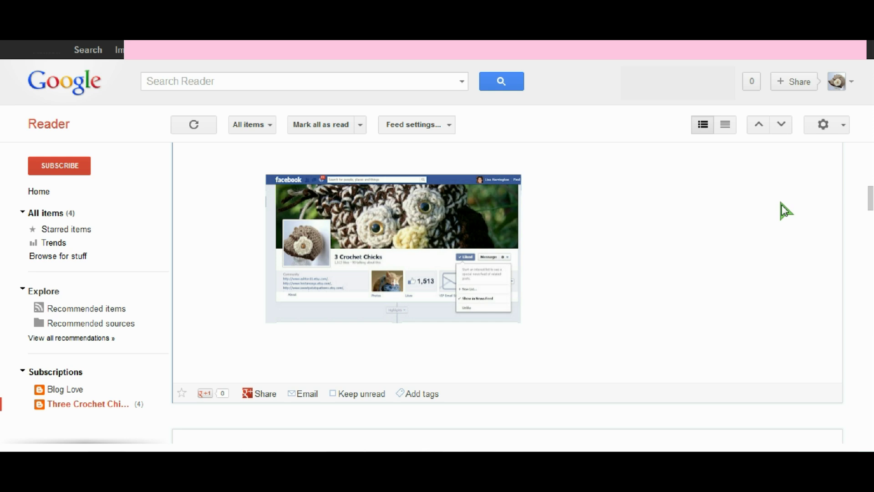
scroll(786, 210, "down", 3)
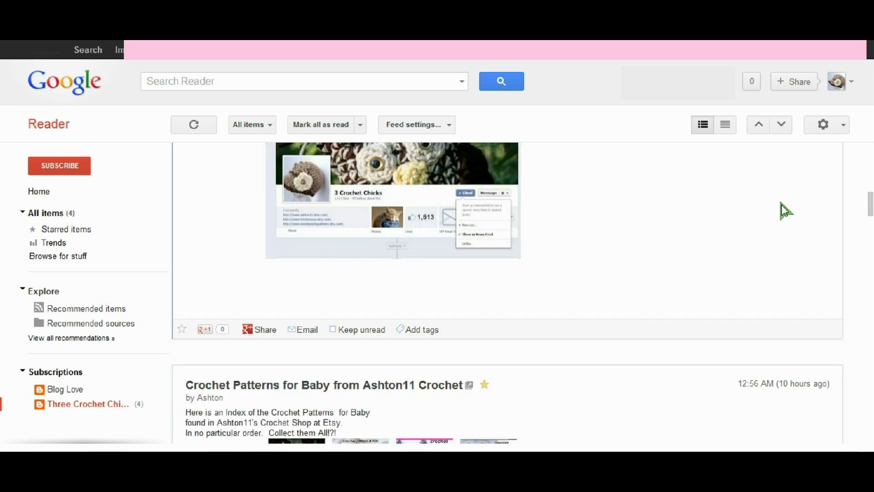
scroll(787, 210, "down", 2)
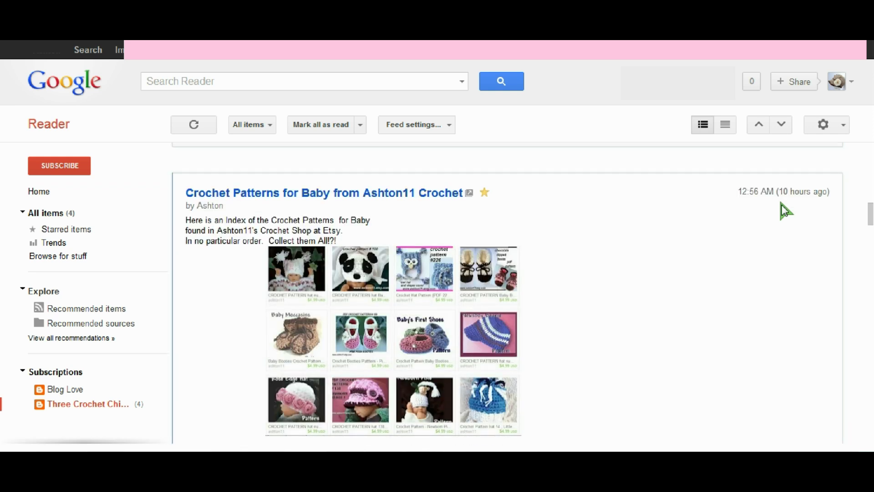
scroll(787, 211, "up", 1)
scroll(716, 244, "down", 4)
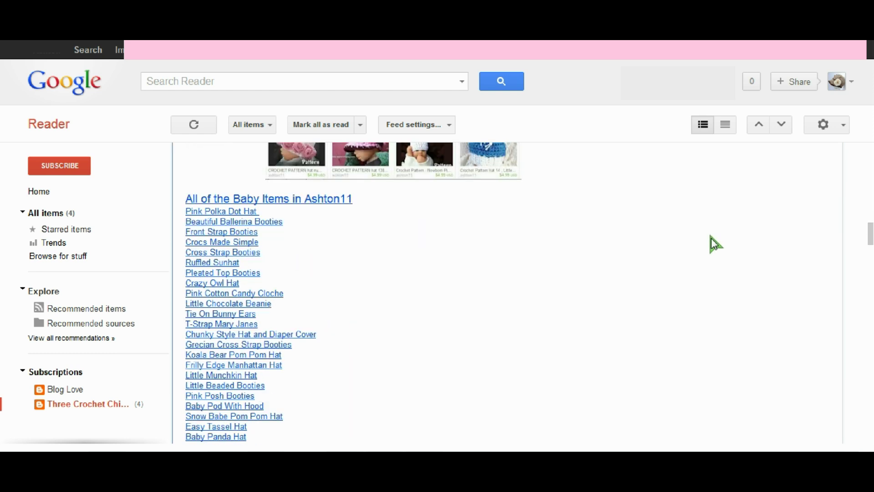
scroll(715, 245, "down", 1)
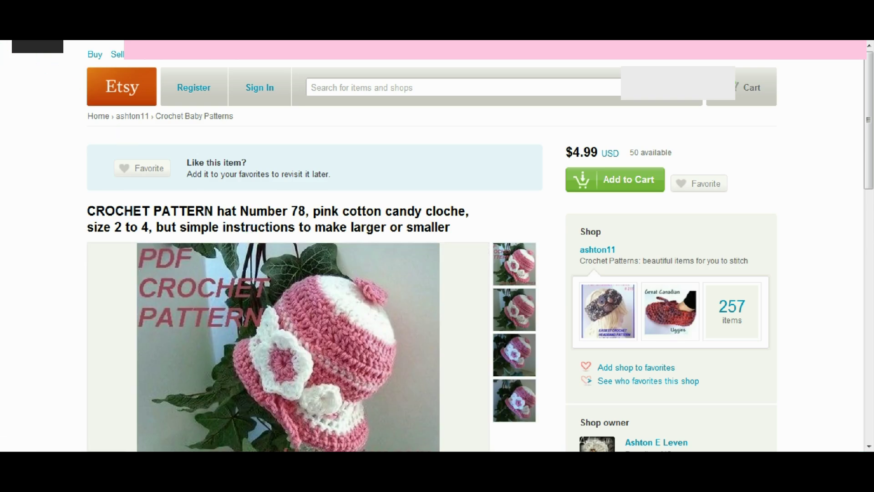
key("alt+Left")
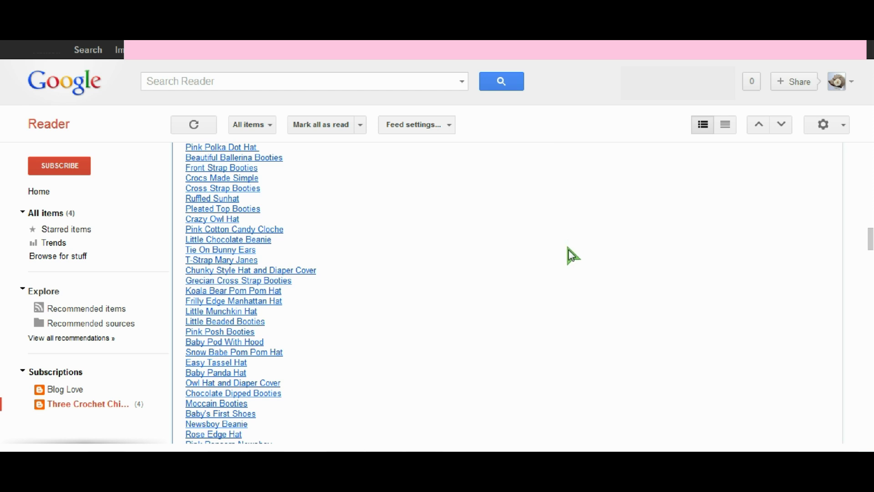
scroll(572, 258, "down", 10)
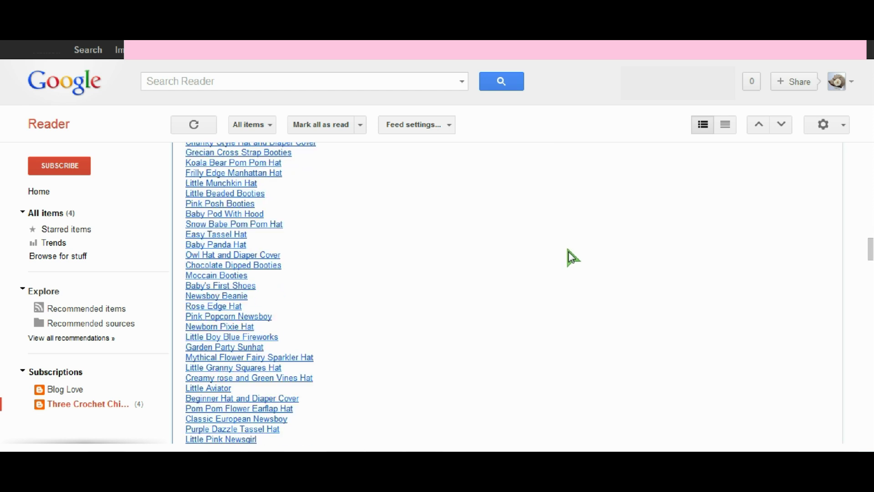
Star the Patterns 50% off and Crochet Patterns for Baby posts, switching to List view.
scroll(573, 258, "down", 3)
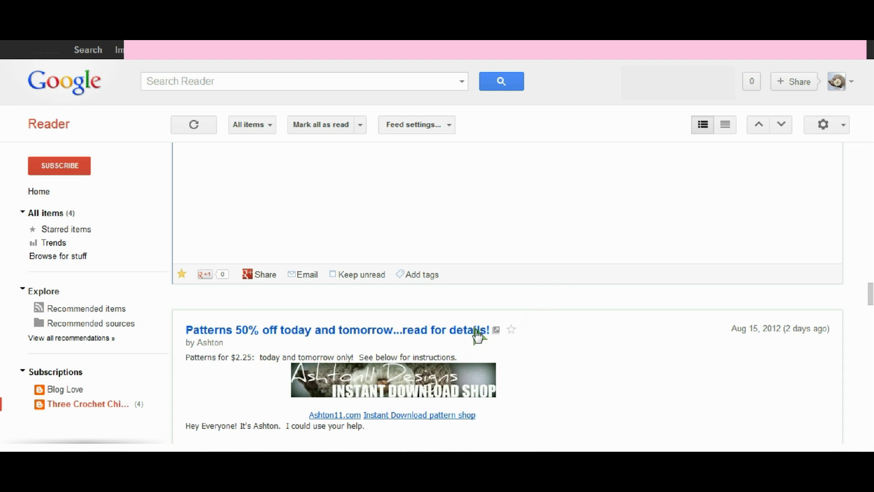
left_click(512, 332)
left_click(727, 126)
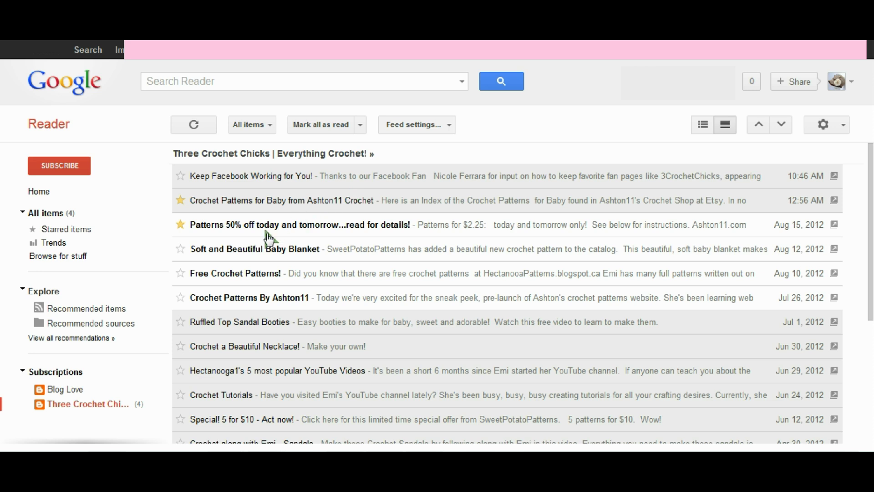
left_click(180, 200)
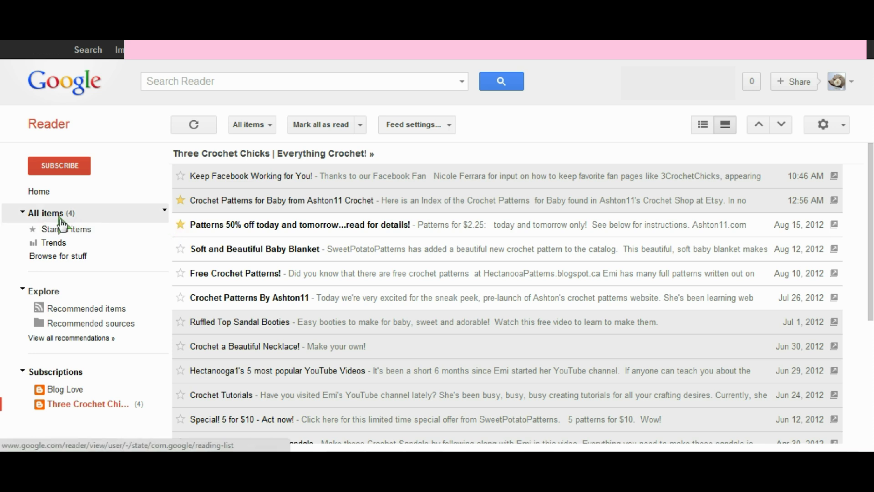
Filter to Starred items, unstar Patterns 50% off, and refresh the starred list.
left_click(42, 214)
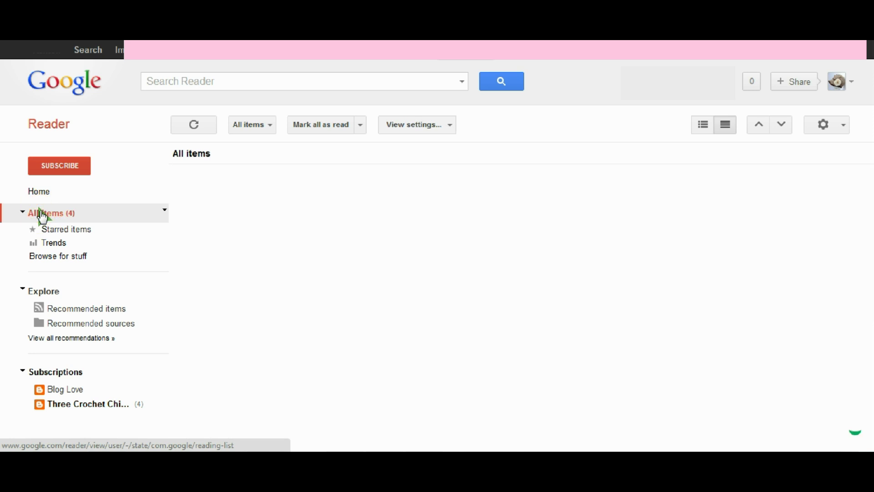
left_click(59, 231)
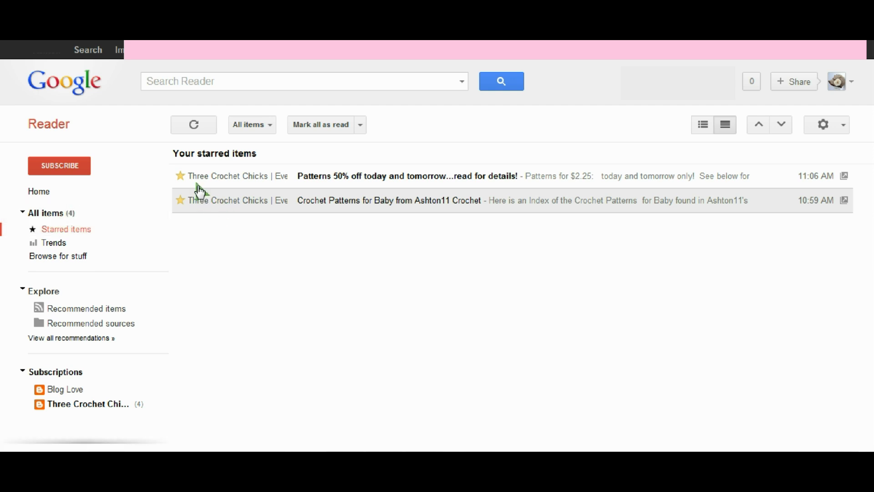
left_click(182, 177)
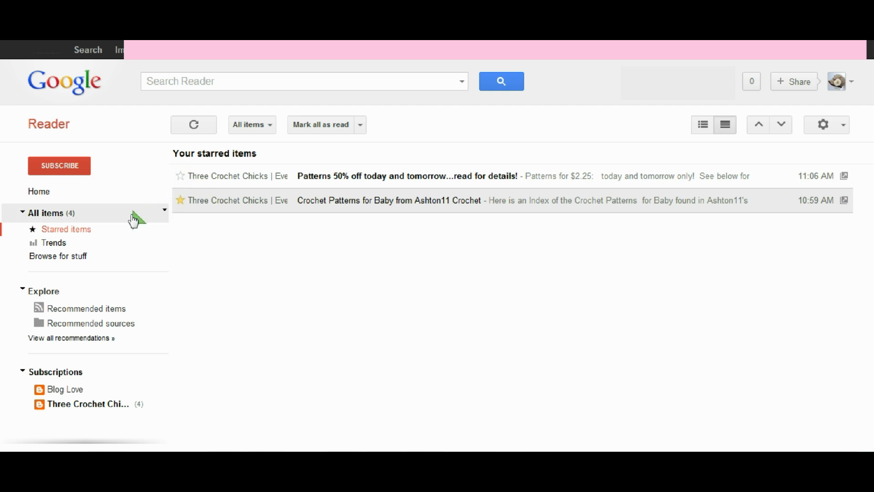
left_click(72, 231)
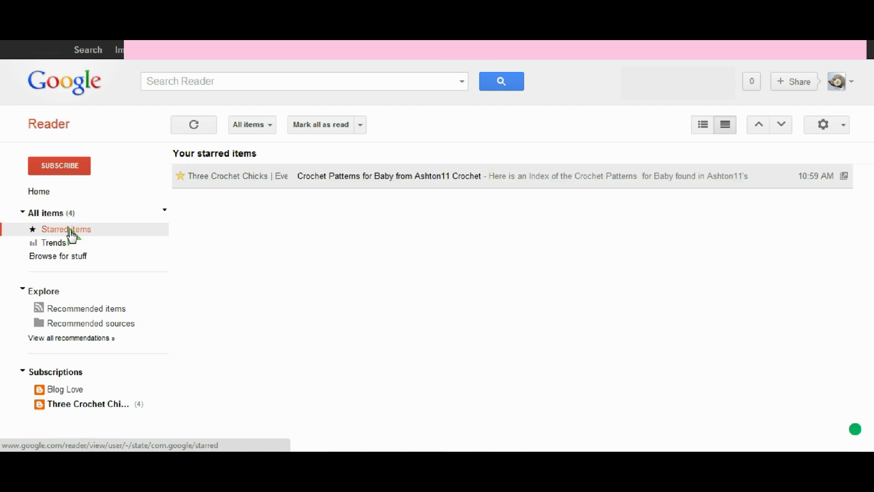
Open and read the Crochet Patterns for Baby from Ashton11 Crochet post.
left_click(280, 178)
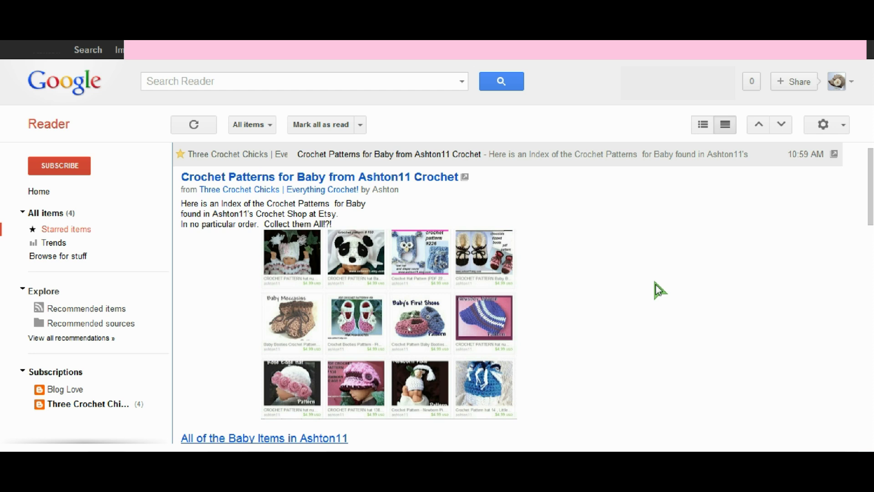
scroll(656, 285, "down", 3)
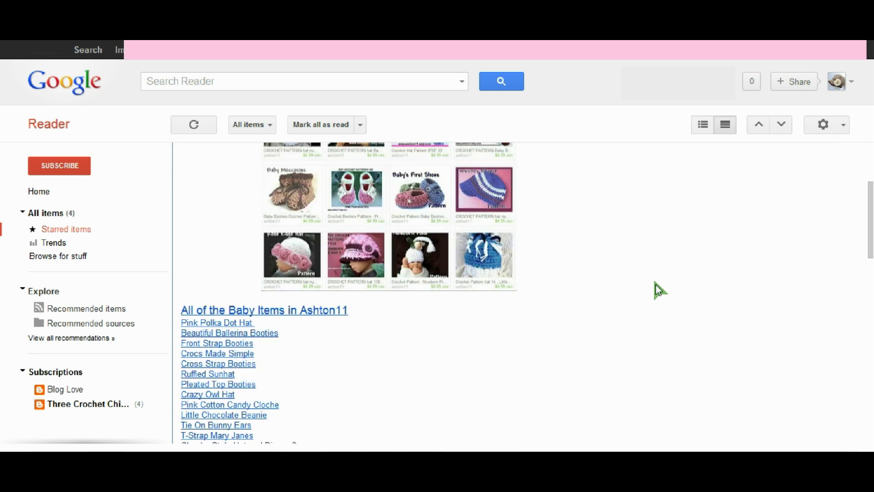
scroll(655, 285, "down", 3)
scroll(656, 283, "up", 6)
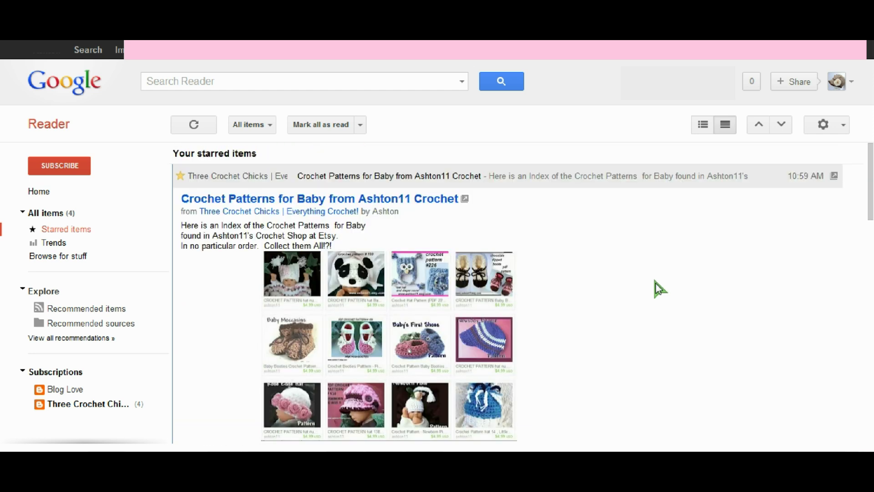
scroll(656, 283, "down", 2)
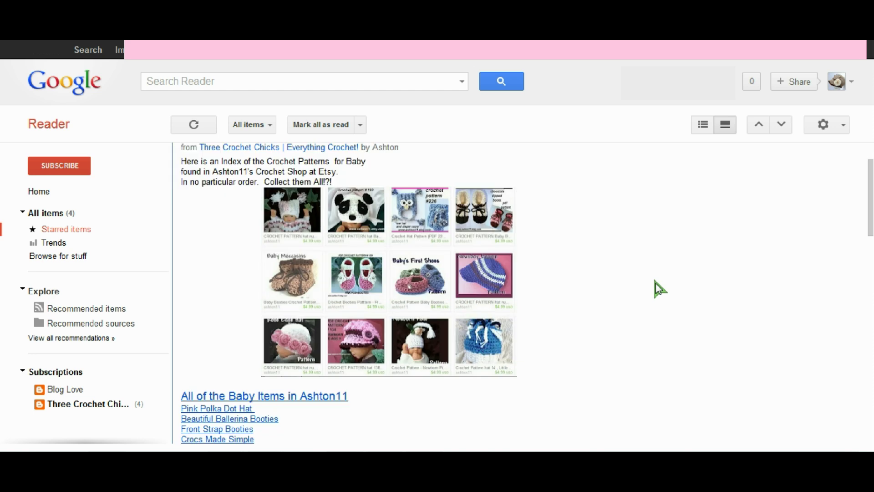